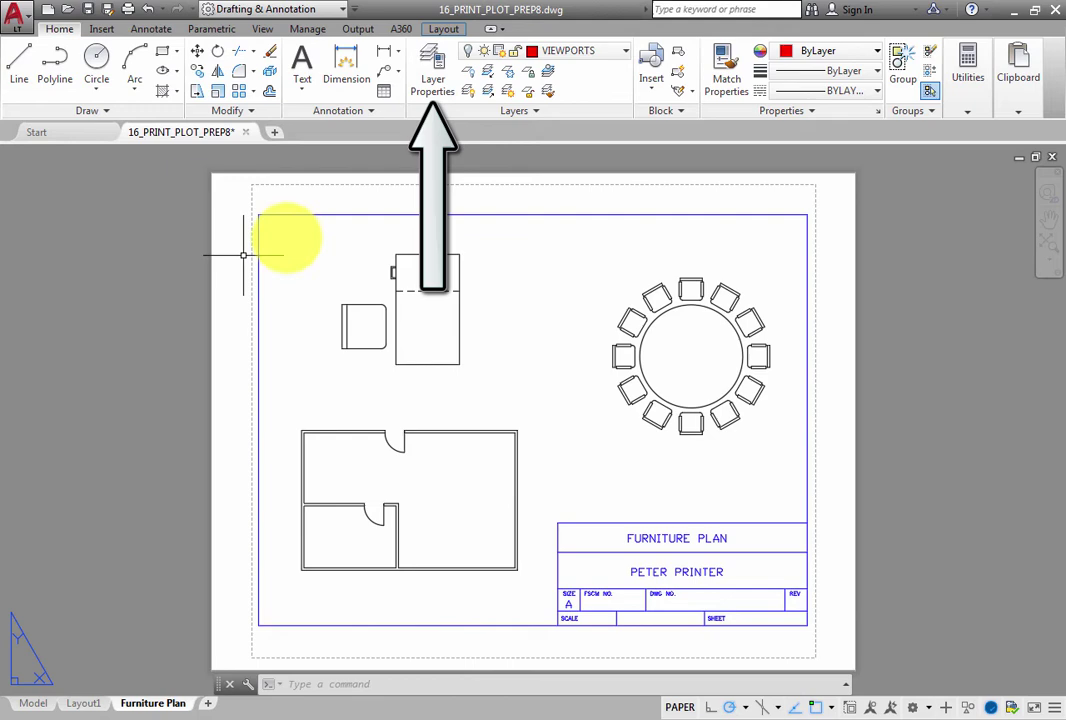
Create a NOTES layer colored magenta (color 6) and set it as the current layer.
{"action": "left_click", "coordinate": [428, 54]}
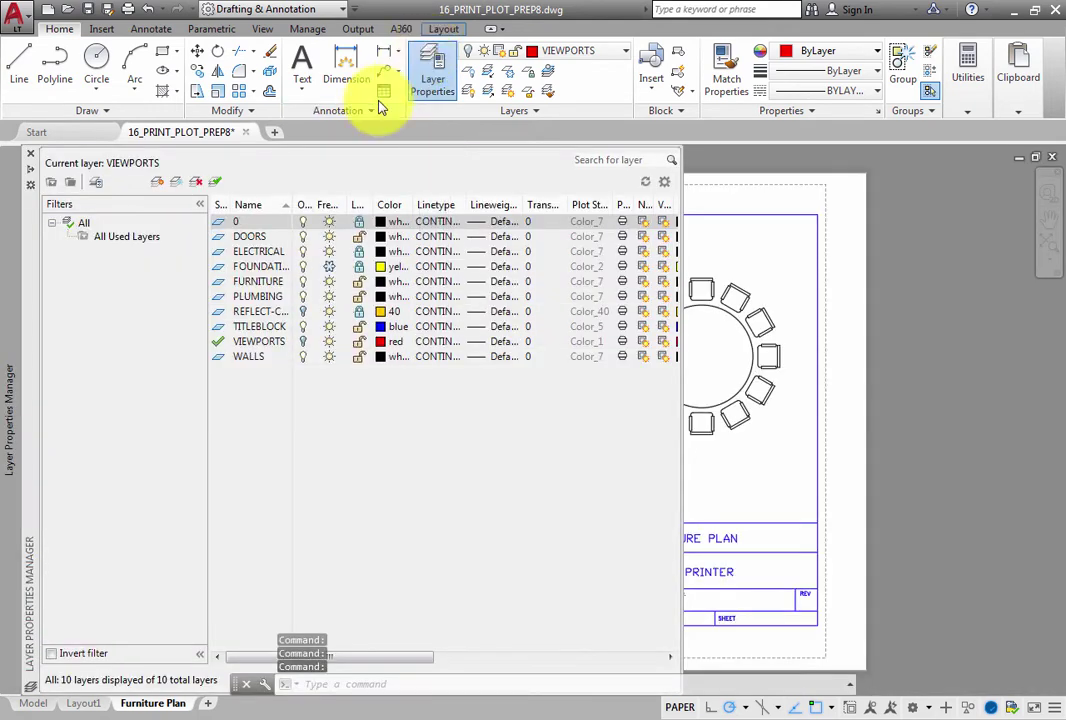
{"action": "left_click", "coordinate": [156, 182]}
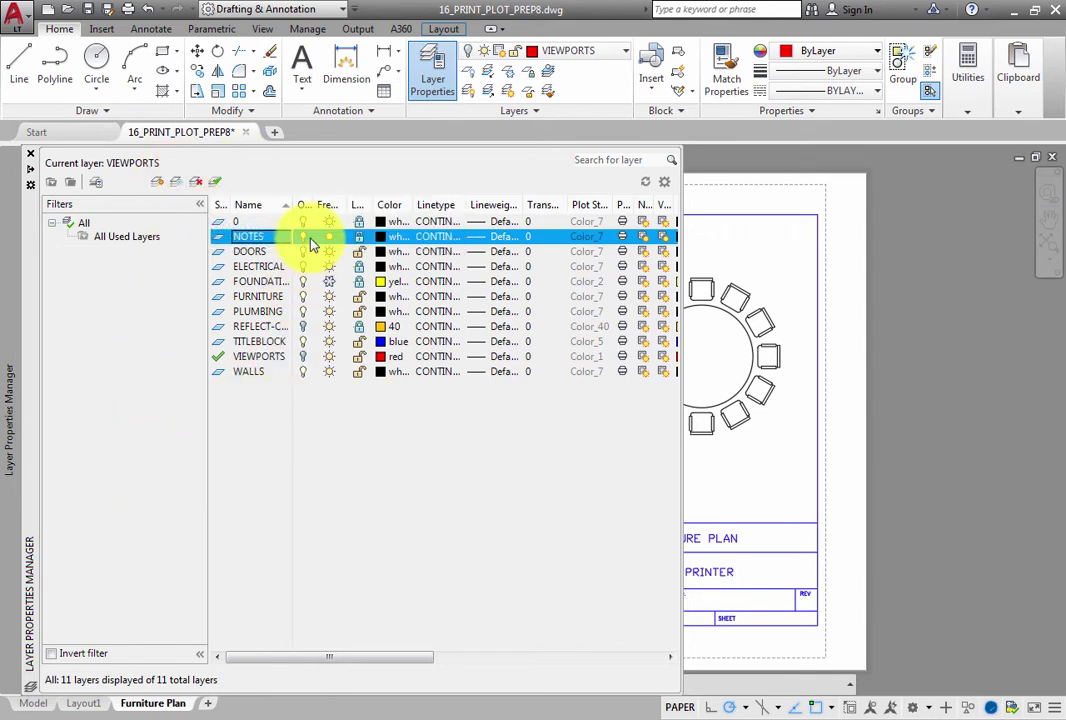
{"action": "left_click", "coordinate": [381, 238]}
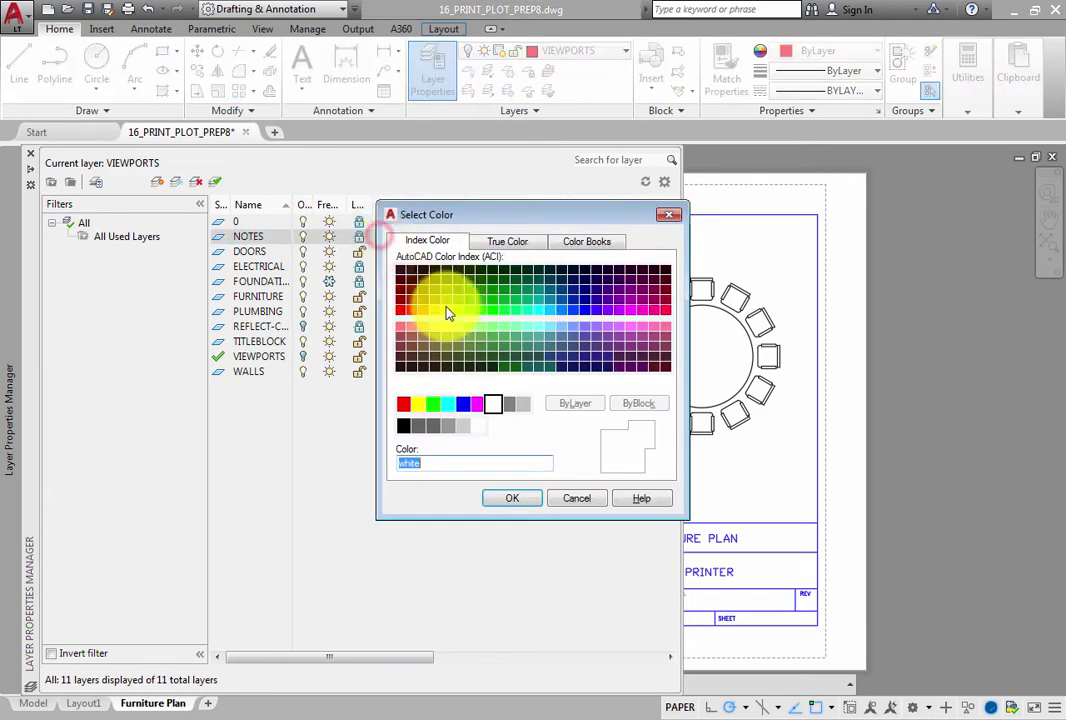
{"action": "left_click", "coordinate": [479, 405]}
{"action": "left_click", "coordinate": [511, 498]}
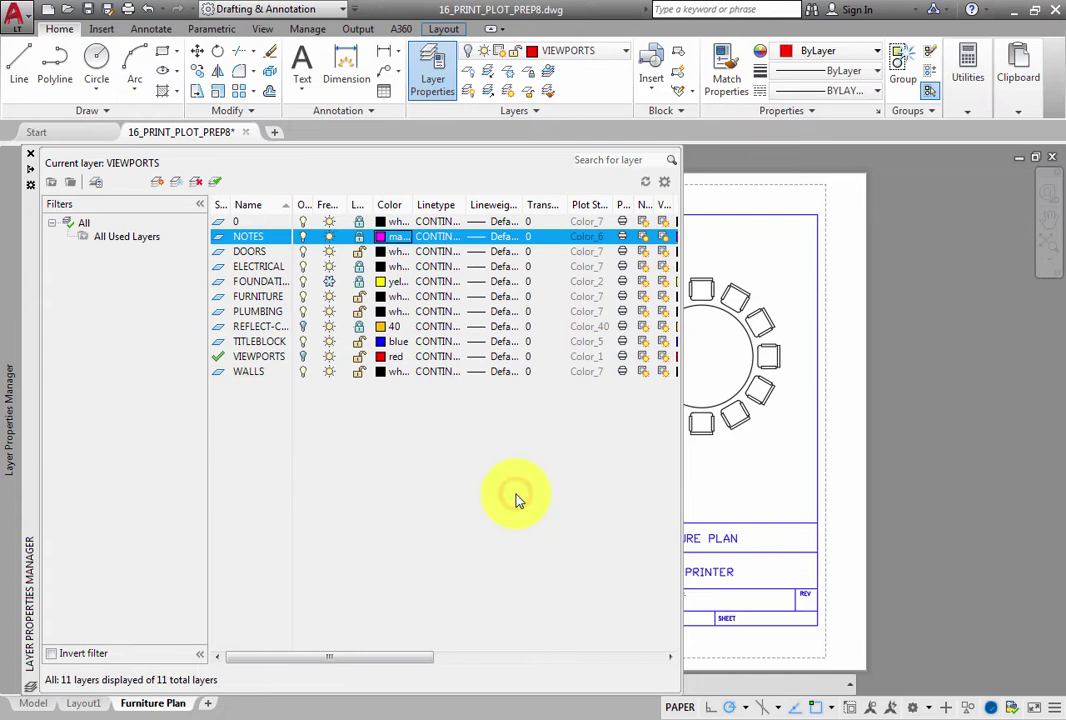
{"action": "left_click", "coordinate": [215, 182]}
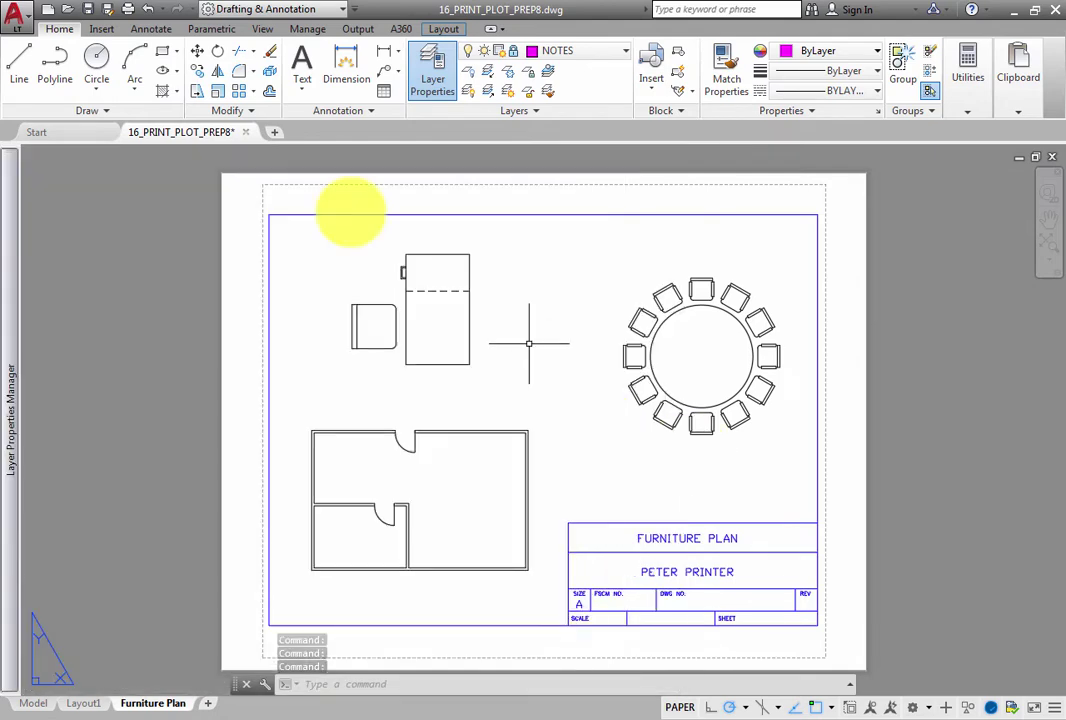
Start the Single Line text command from the Annotate tab's text dropdown.
{"action": "left_click", "coordinate": [151, 28]}
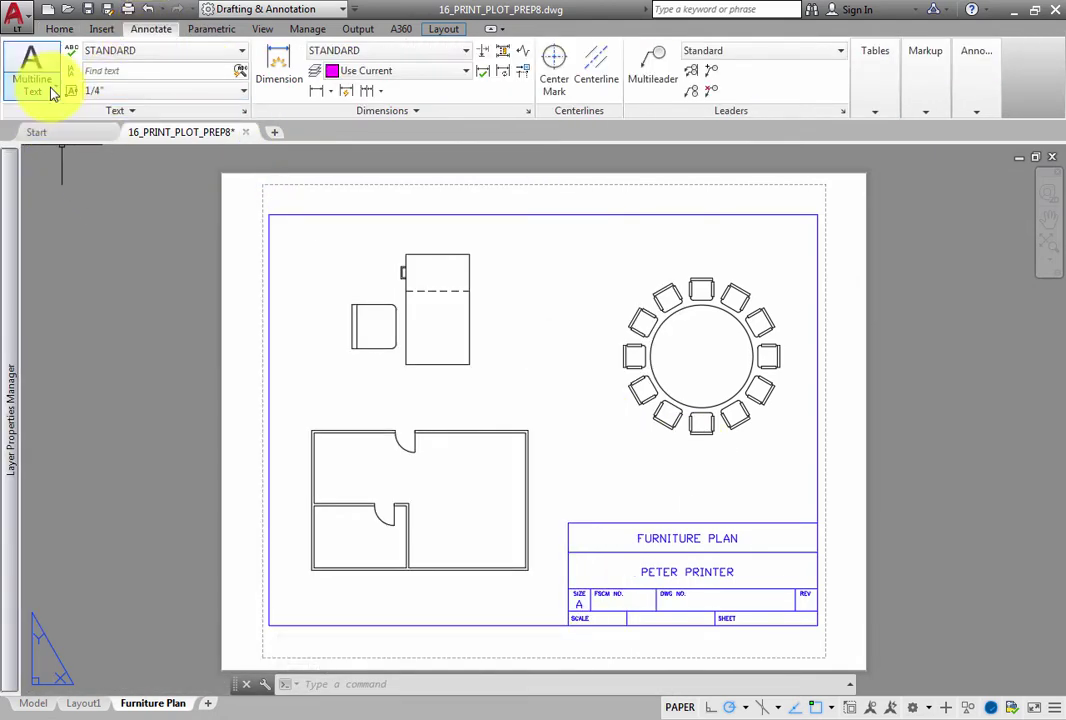
{"action": "left_click", "coordinate": [53, 93]}
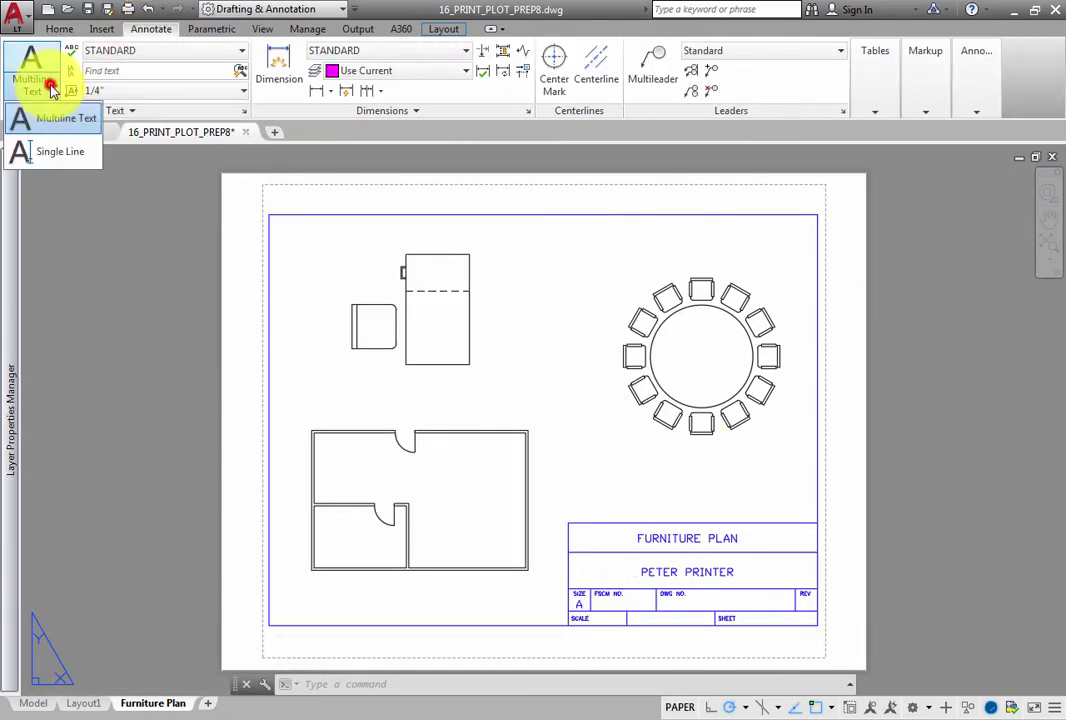
{"action": "left_click", "coordinate": [56, 153]}
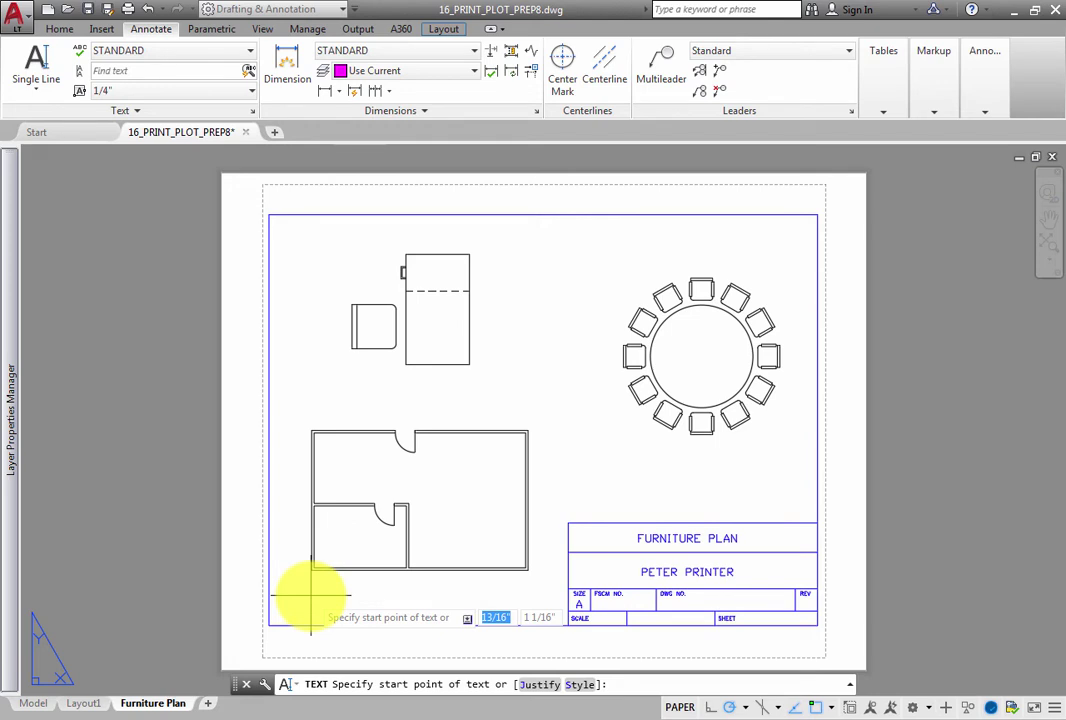
Place the text start point below the floor plan with 0.25 height and 0 rotation.
{"action": "left_click", "coordinate": [312, 598]}
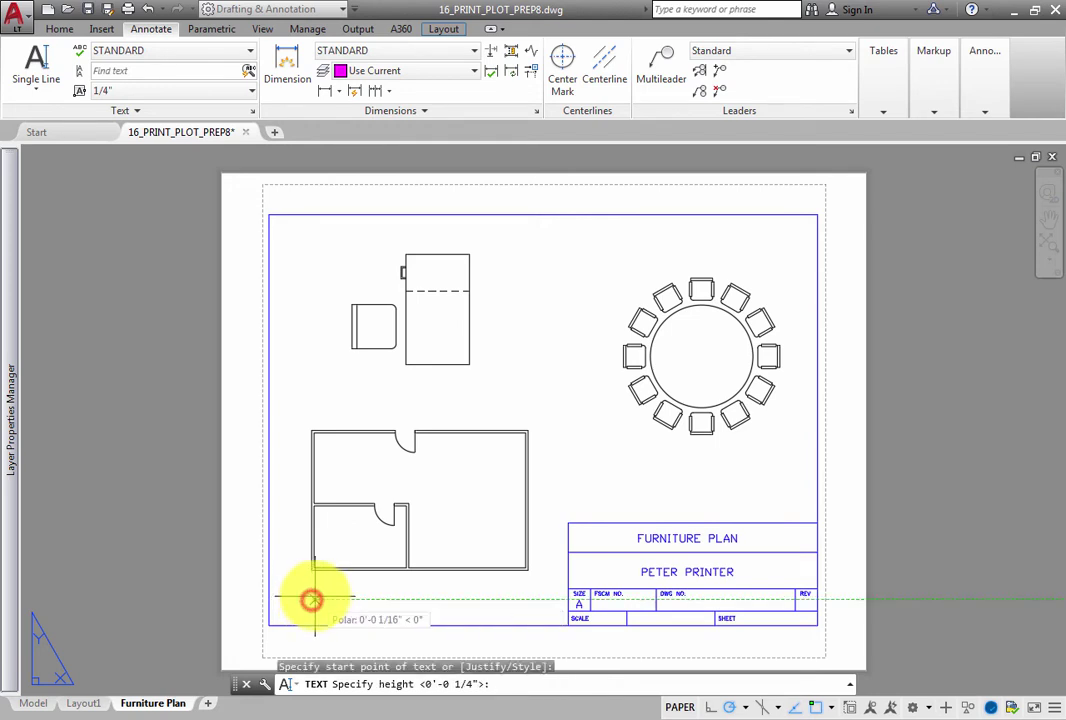
{"action": "key", "text": "Return"}
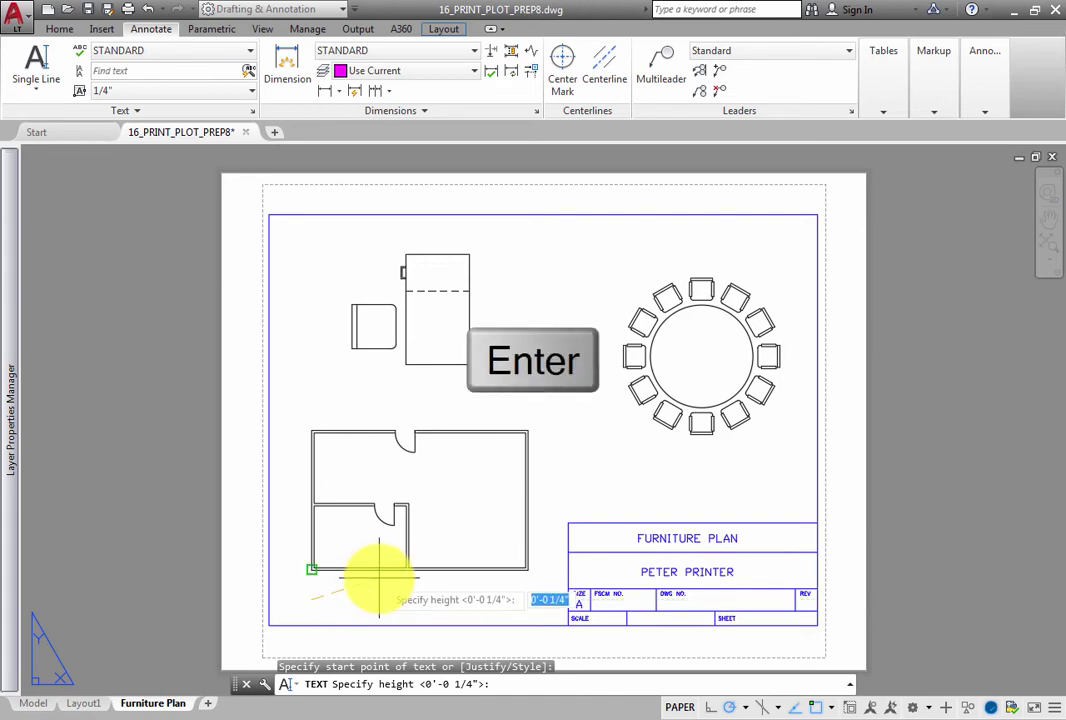
{"action": "type", "text": ".25"}
{"action": "key", "text": "Return"}
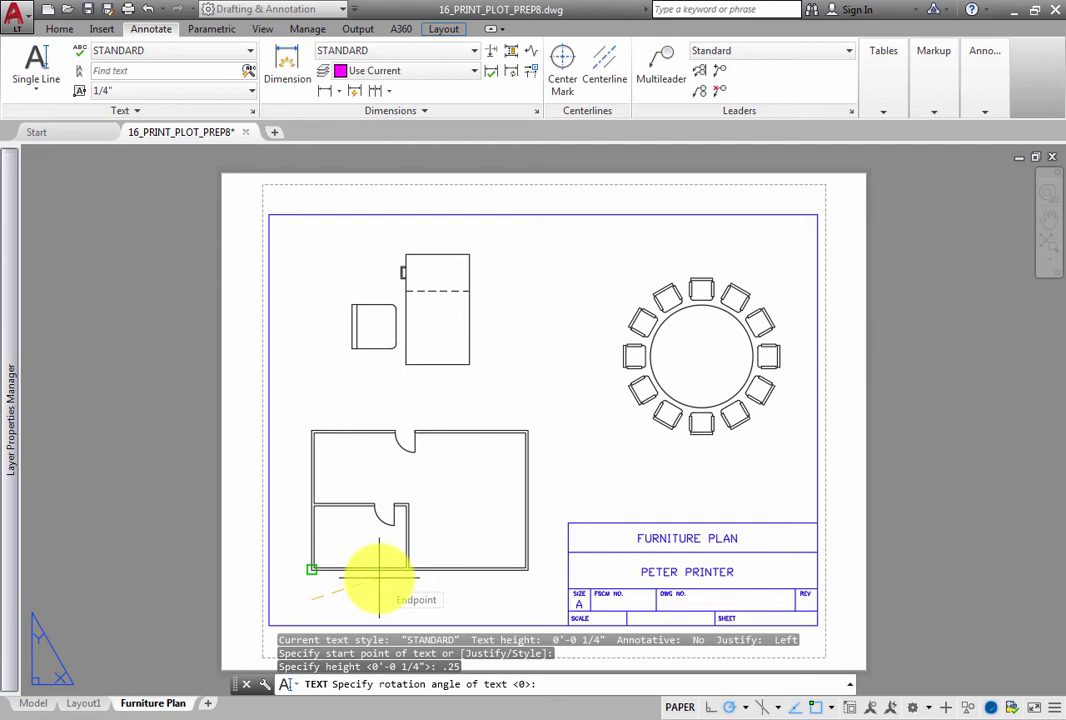
{"action": "key", "text": "Return"}
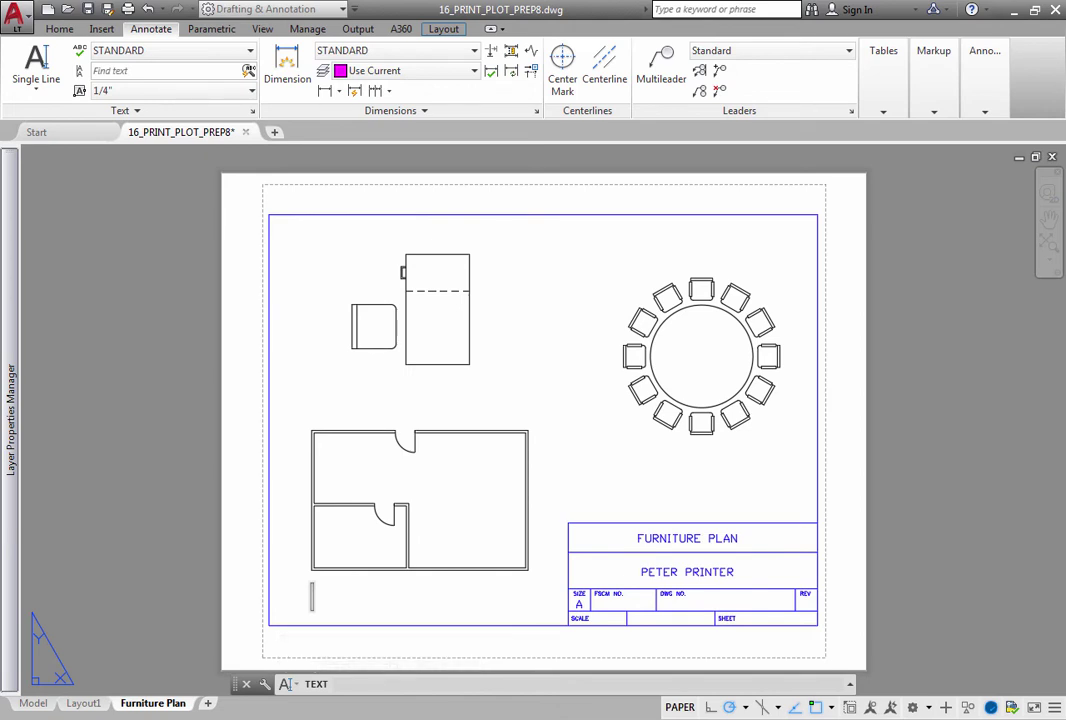
Type the FLOOR PLAN label, then the RECEPTION DESK label above the floor plan.
{"action": "type", "text": "FLO"}
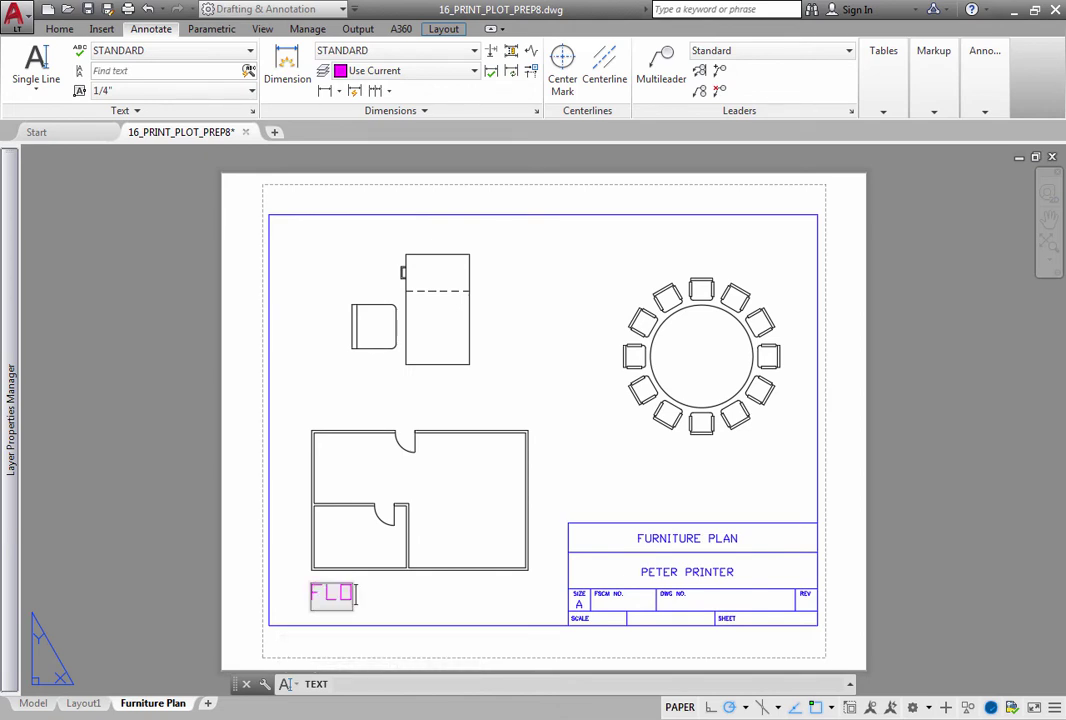
{"action": "type", "text": "OR PLAN"}
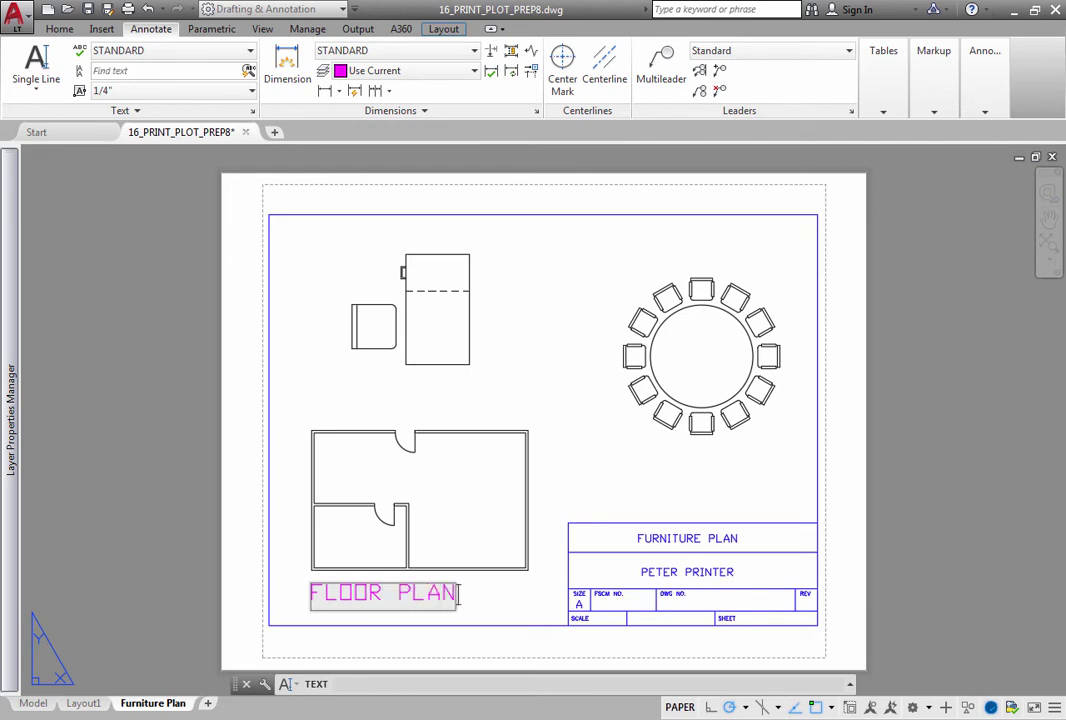
{"action": "left_click", "coordinate": [312, 398]}
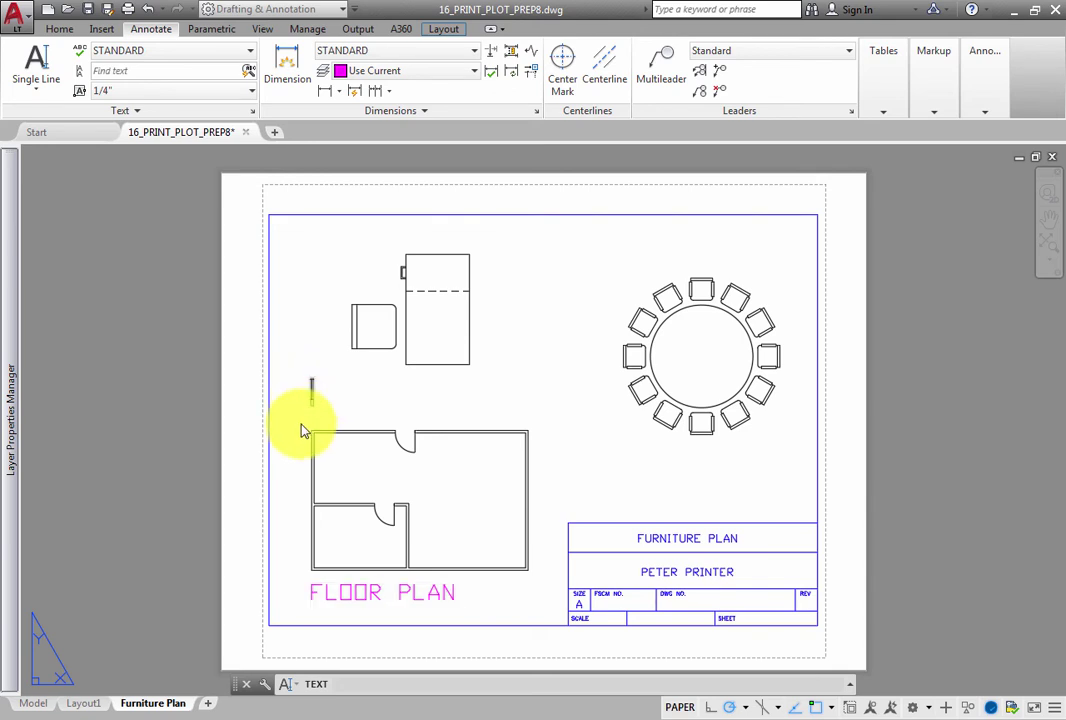
{"action": "type", "text": "RE"}
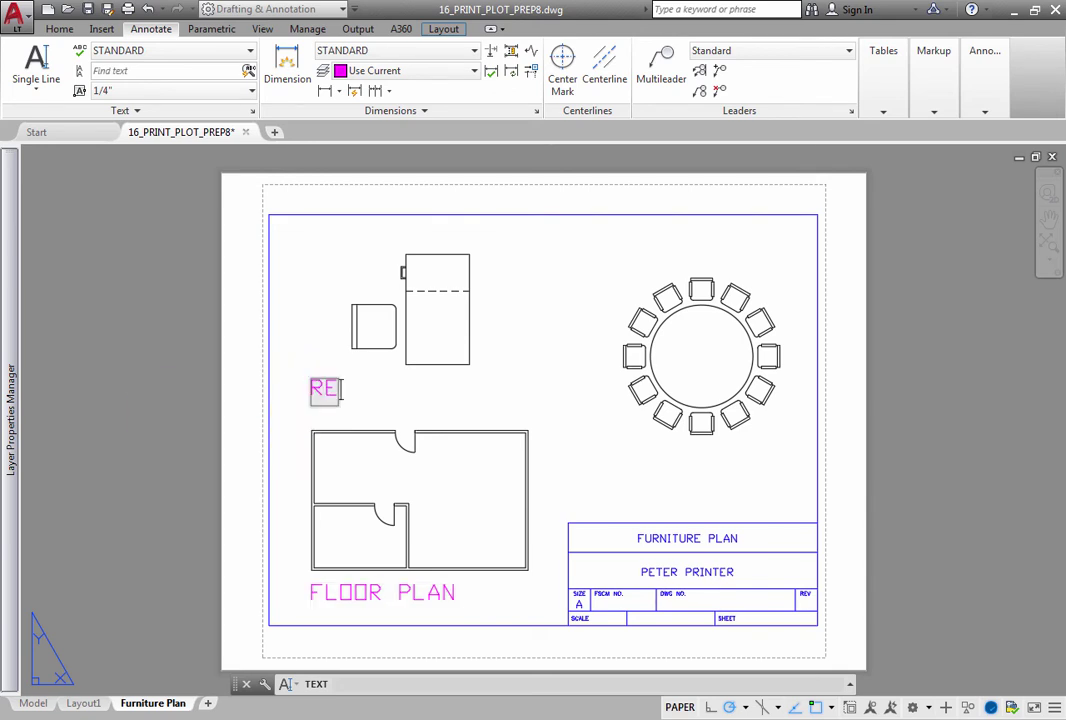
{"action": "type", "text": "CEPTION DESK"}
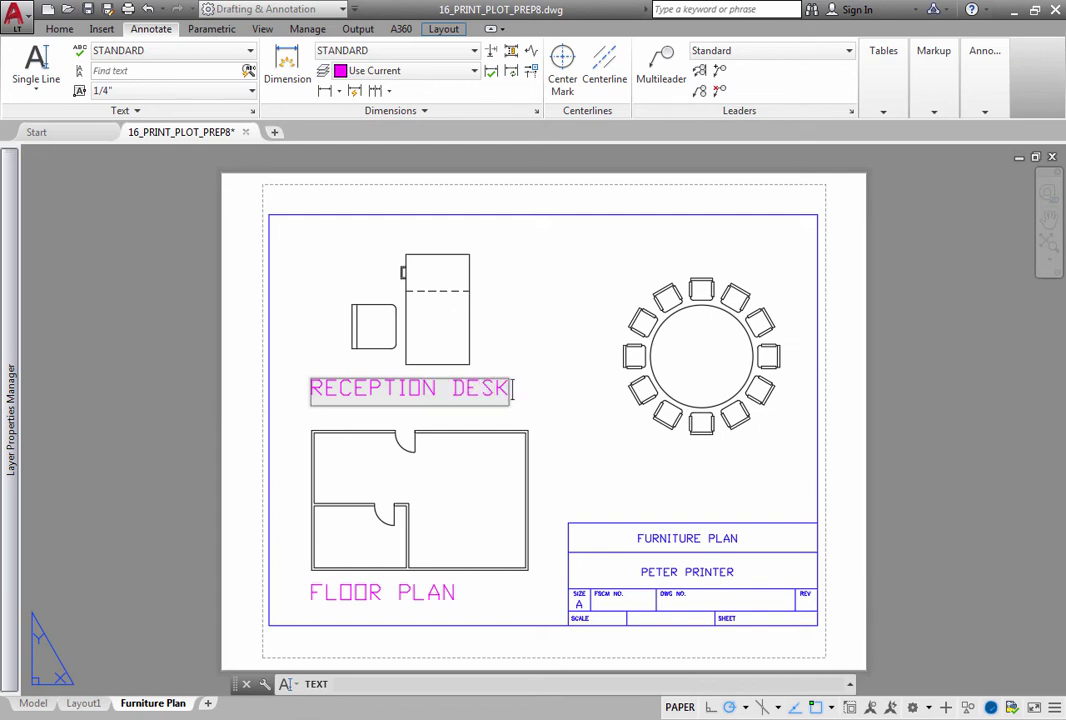
Add the CONFERENCE label under the conference table, fixing the typo, and end text entry.
{"action": "left_click", "coordinate": [610, 475]}
{"action": "key", "text": "Return"}
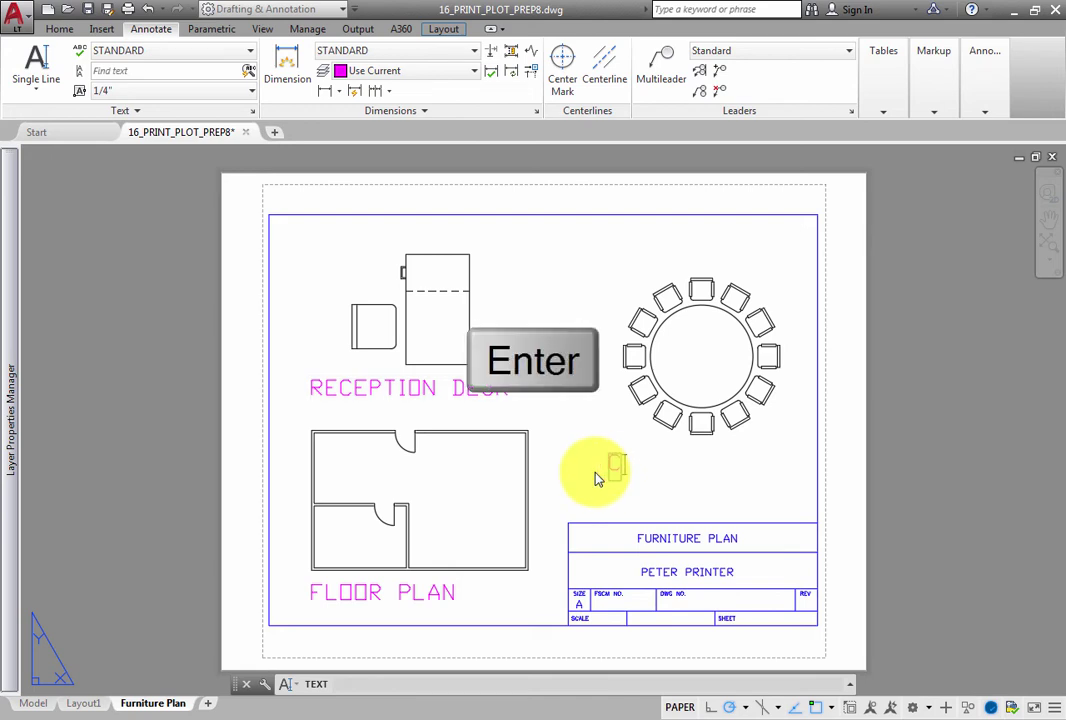
{"action": "type", "text": "CONFE"}
{"action": "type", "text": "REEN"}
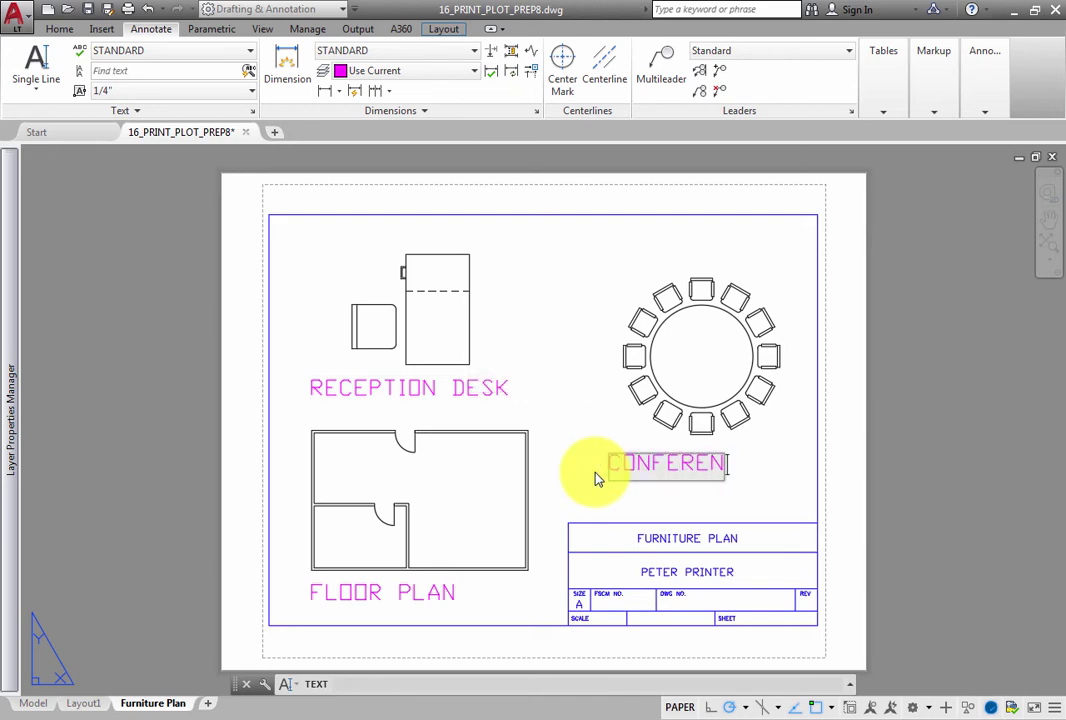
{"action": "key", "text": "BackSpace"}
{"action": "type", "text": "EN"}
{"action": "key", "text": "BackSpace"}
{"action": "key", "text": "BackSpace"}
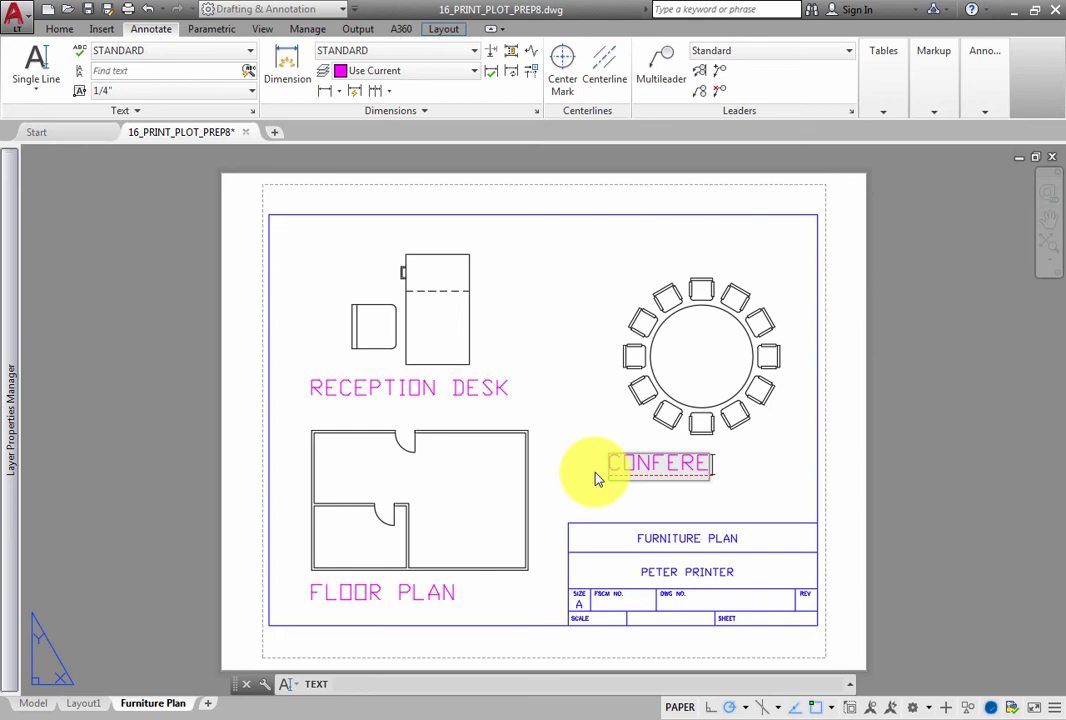
{"action": "type", "text": "NCE"}
{"action": "key", "text": "Return"}
{"action": "key", "text": "Return"}
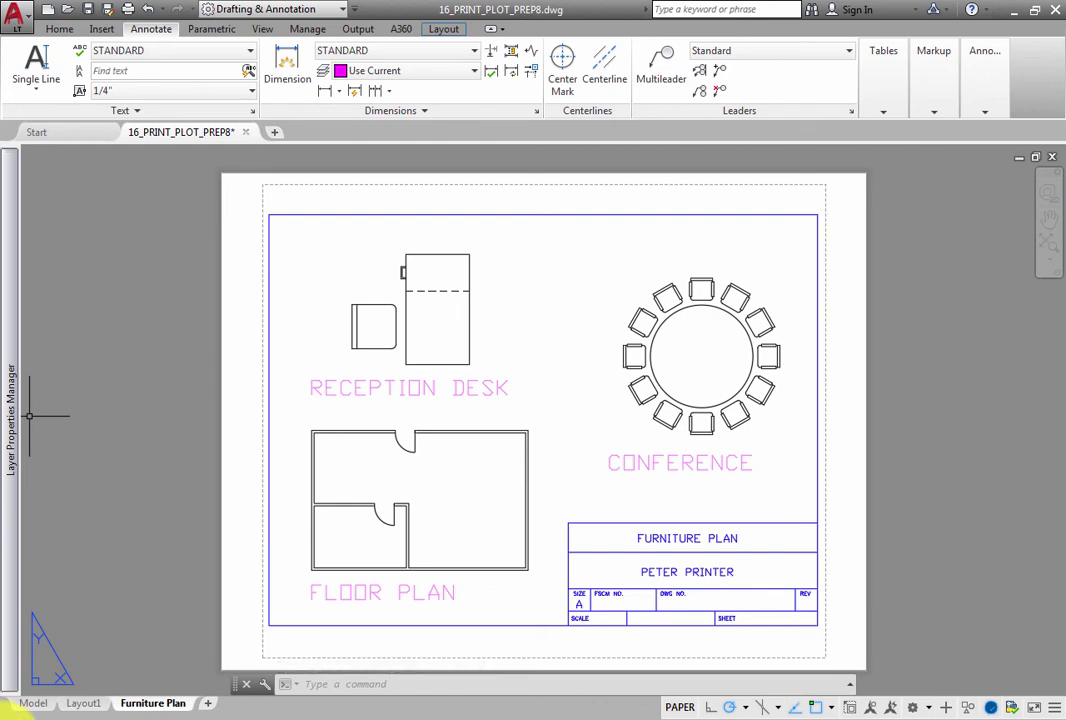
{"action": "left_click", "coordinate": [33, 703]}
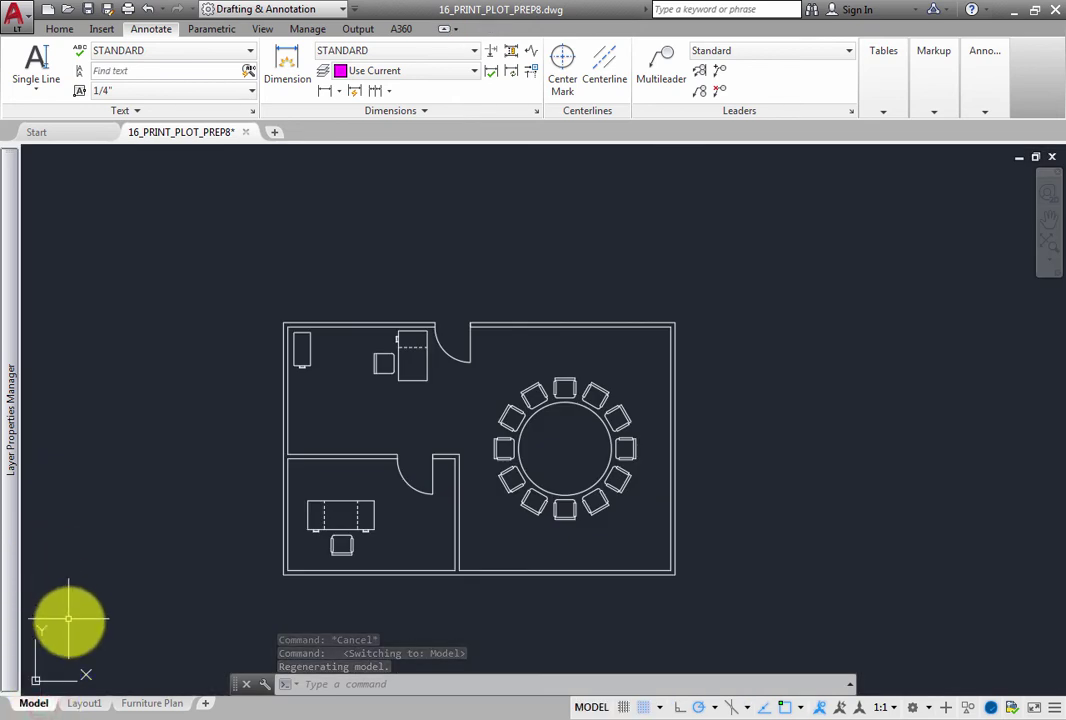
{"action": "left_click", "coordinate": [84, 703]}
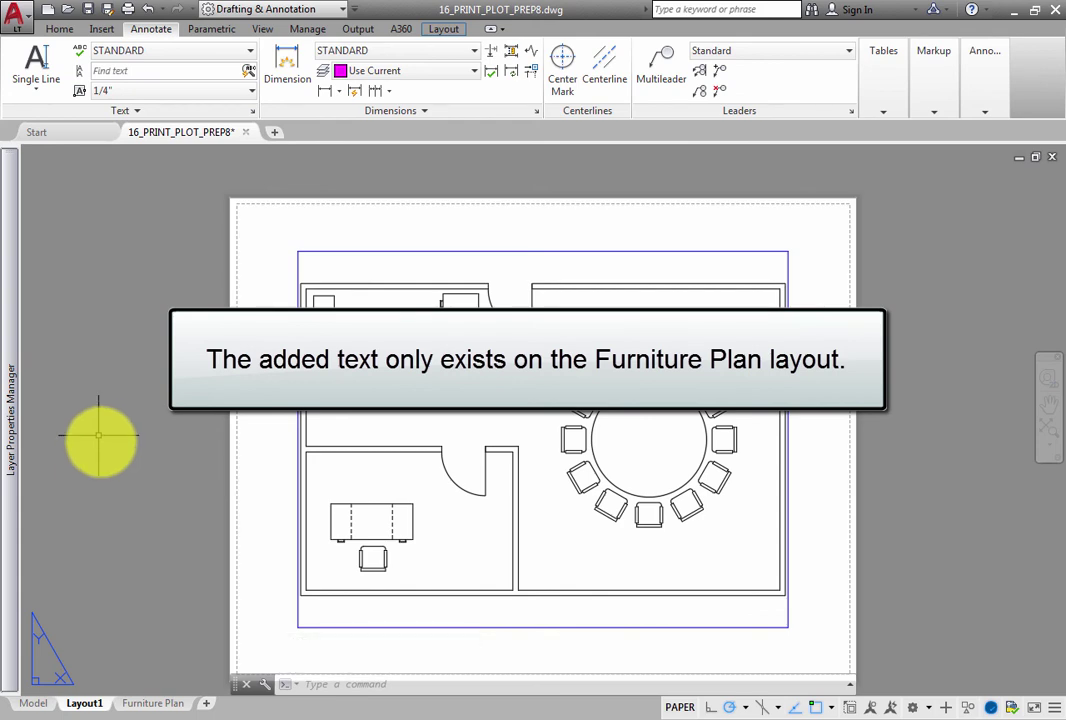
{"action": "left_click", "coordinate": [166, 705]}
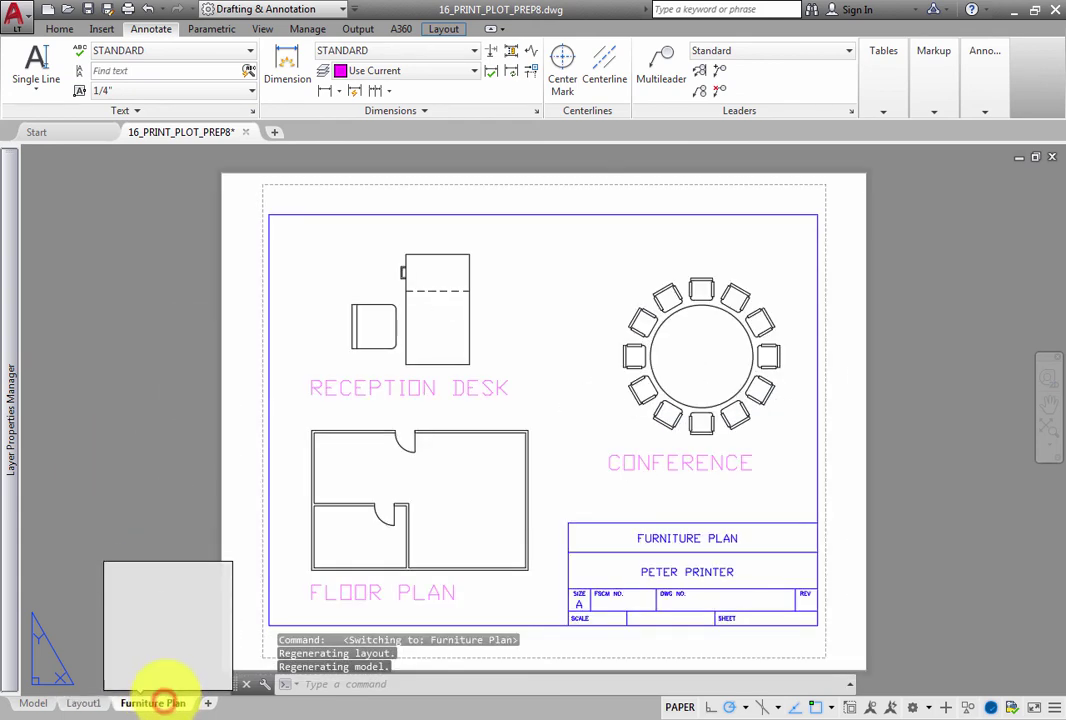